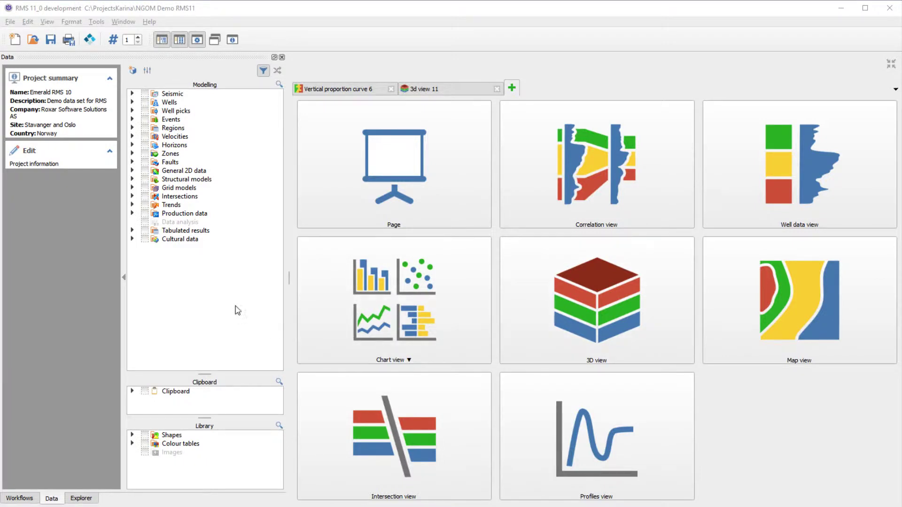
Step: Expand Grid models > GeoModelNGOM and select its Grid
{"action": "left_click", "coordinate": [132, 187]}
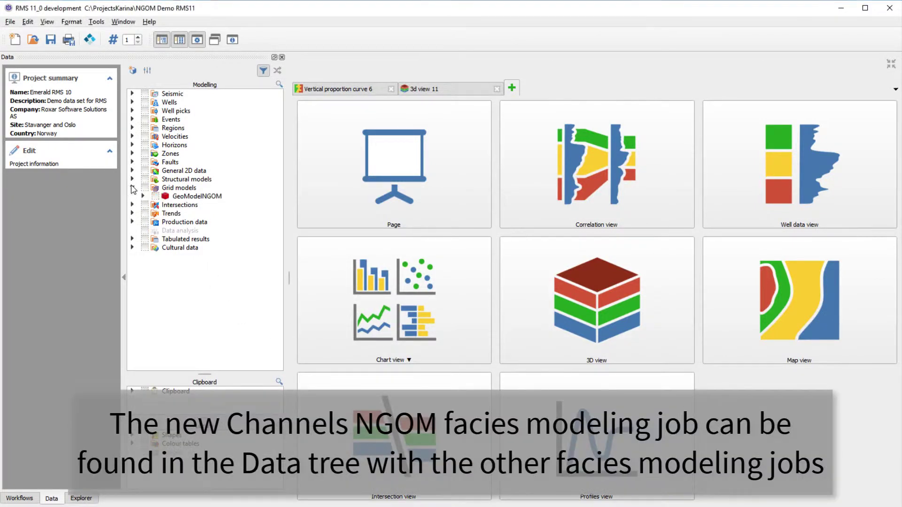
{"action": "left_click", "coordinate": [143, 196]}
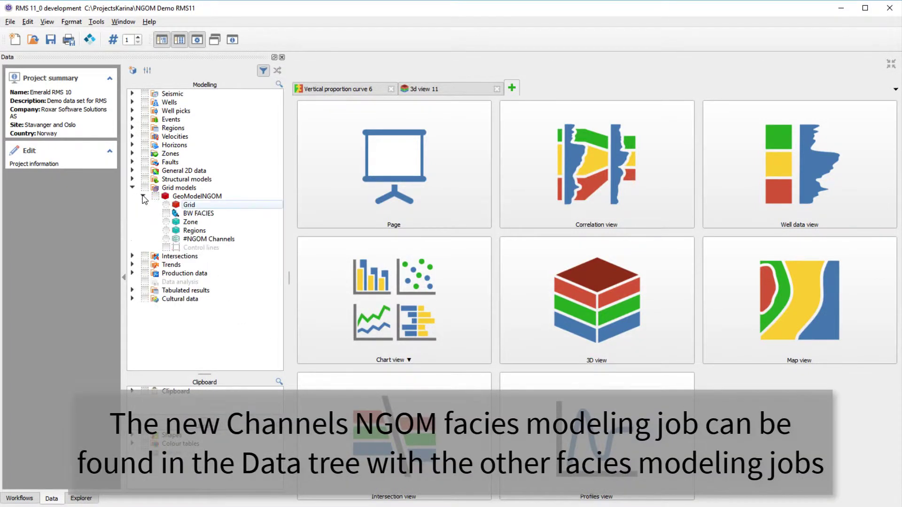
{"action": "left_click", "coordinate": [185, 207]}
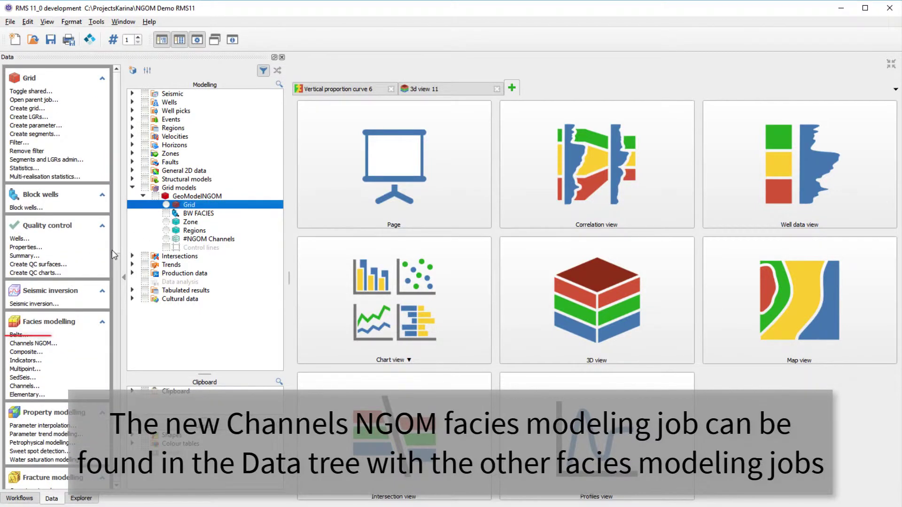
Step: Start a new Channels NGOM facies modelling job (Job2) for the GeoModelNGOM grid
{"action": "left_click", "coordinate": [44, 344]}
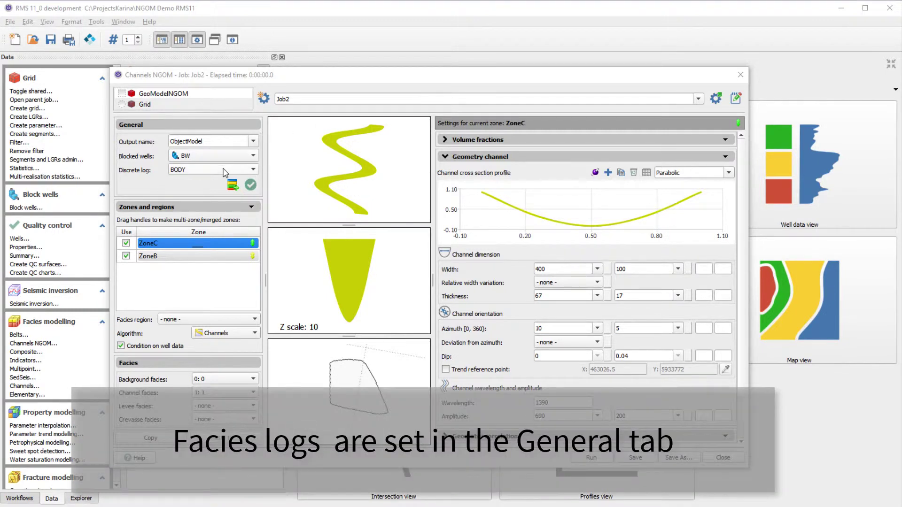
Step: Use the FACIES discrete log and merge ZoneC and ZoneB into one multi-zone model
{"action": "left_click", "coordinate": [224, 172]}
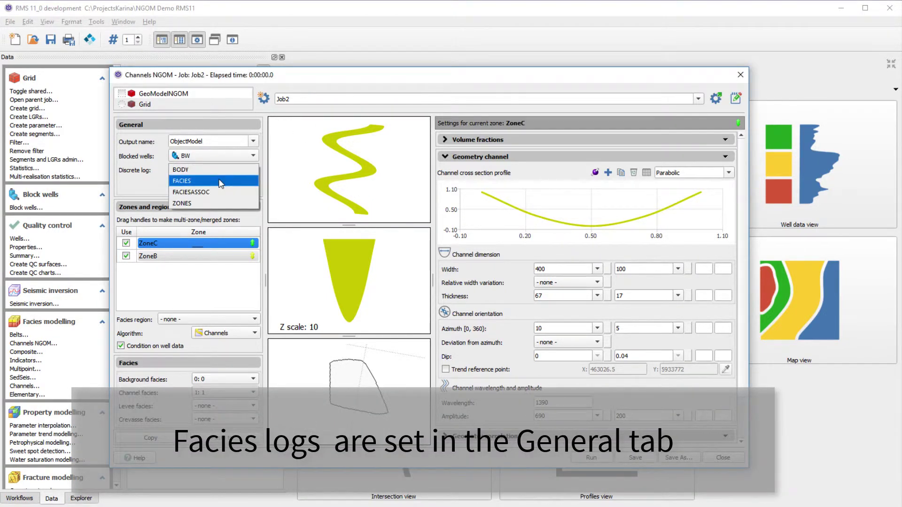
{"action": "left_click", "coordinate": [221, 183]}
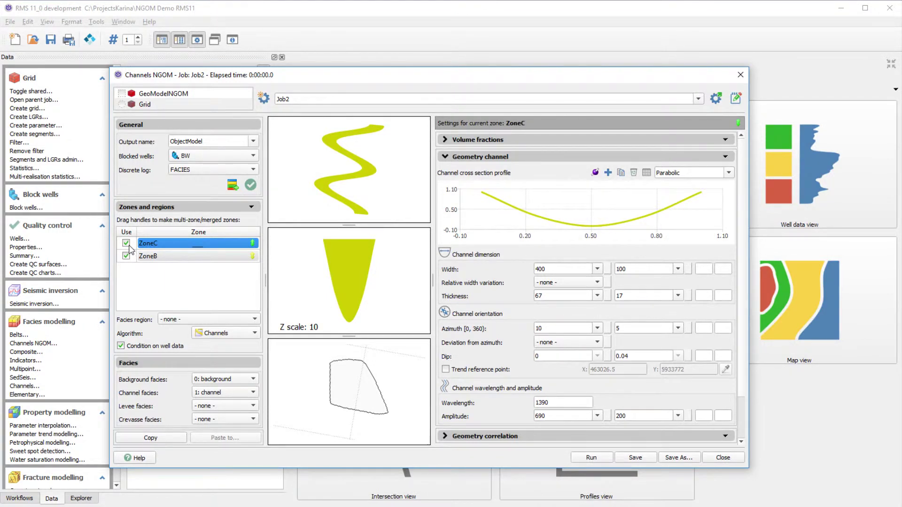
{"action": "left_click", "coordinate": [126, 244]}
{"action": "left_click", "coordinate": [126, 256]}
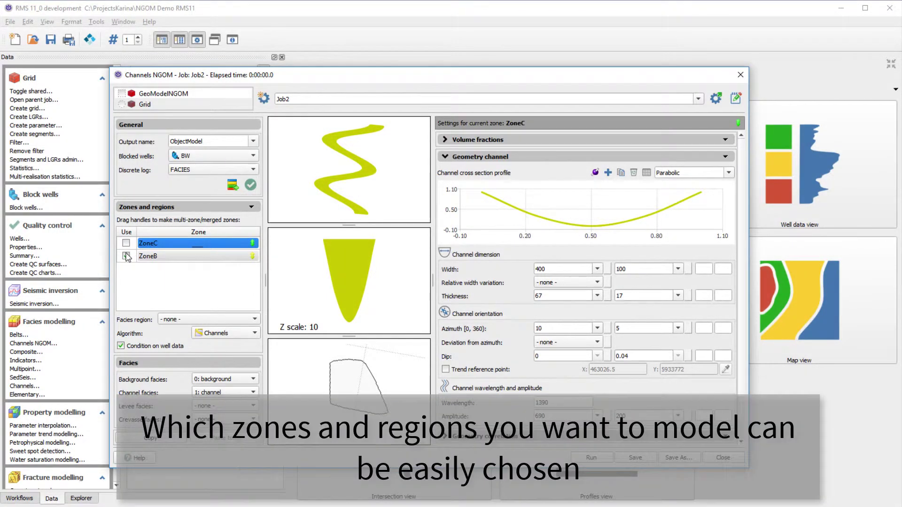
{"action": "left_click", "coordinate": [126, 256]}
{"action": "left_click", "coordinate": [126, 243]}
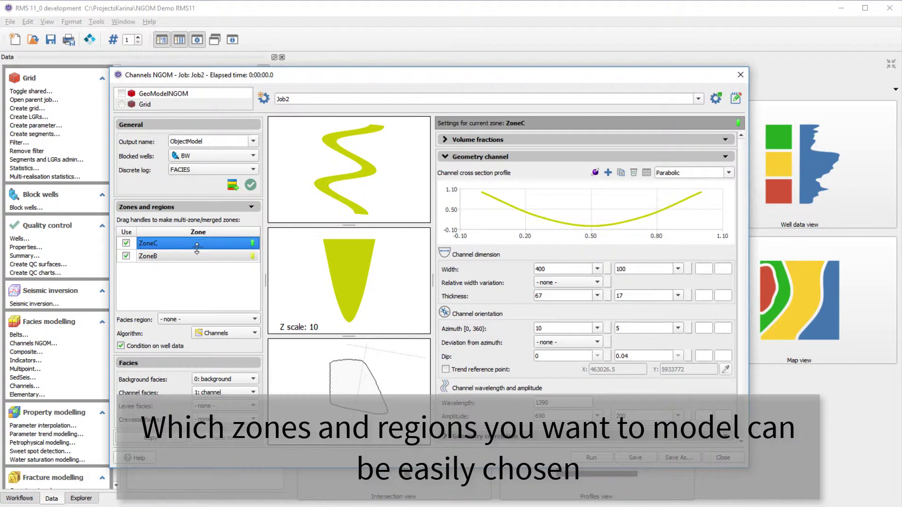
{"action": "mouse_move", "coordinate": [197, 248]}
{"action": "left_mouse_down"}
{"action": "mouse_move", "coordinate": [200, 261]}
{"action": "mouse_move", "coordinate": [198, 252]}
{"action": "left_mouse_up"}
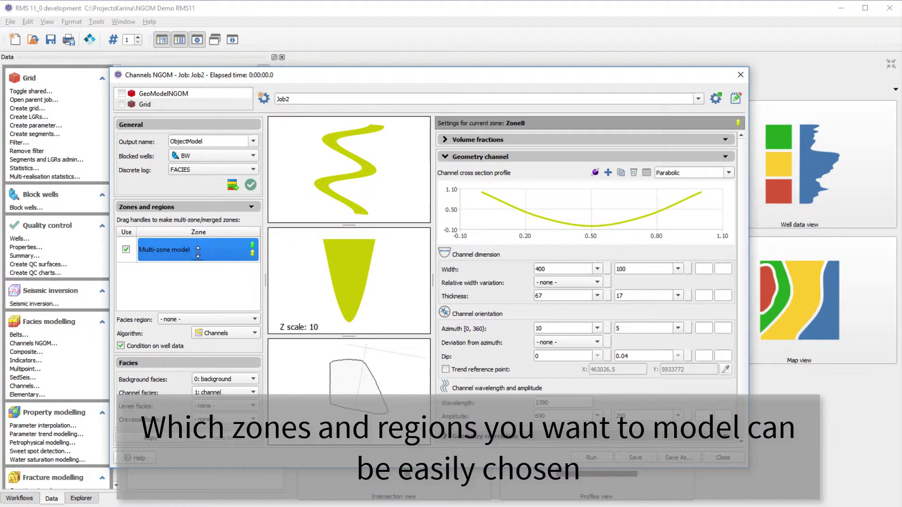
Step: Try splitting by the Regions facies parameter, then cancel to keep no facies regions
{"action": "left_click", "coordinate": [191, 320]}
{"action": "left_click", "coordinate": [191, 369]}
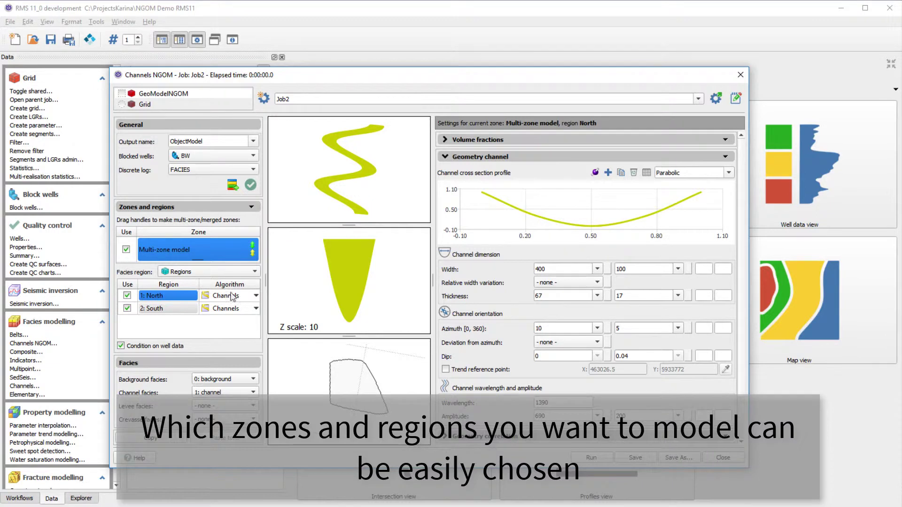
{"action": "left_click", "coordinate": [255, 297]}
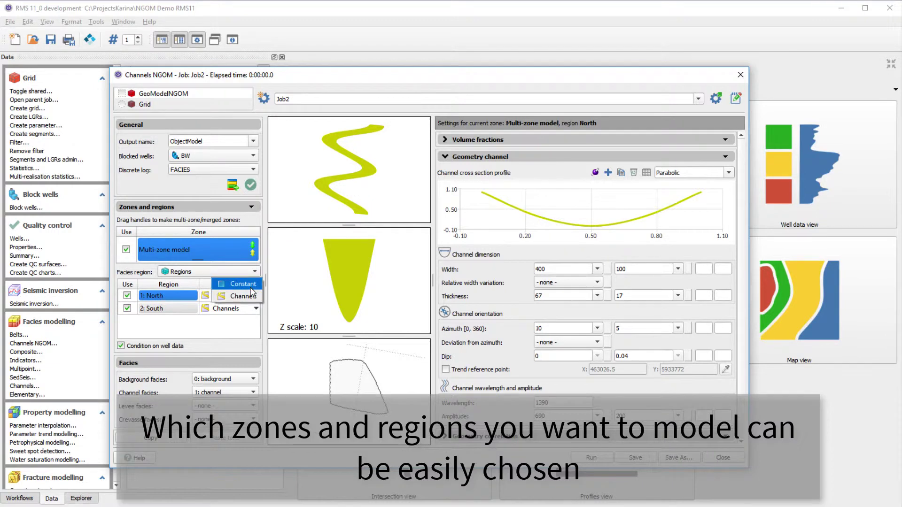
{"action": "left_click", "coordinate": [252, 292]}
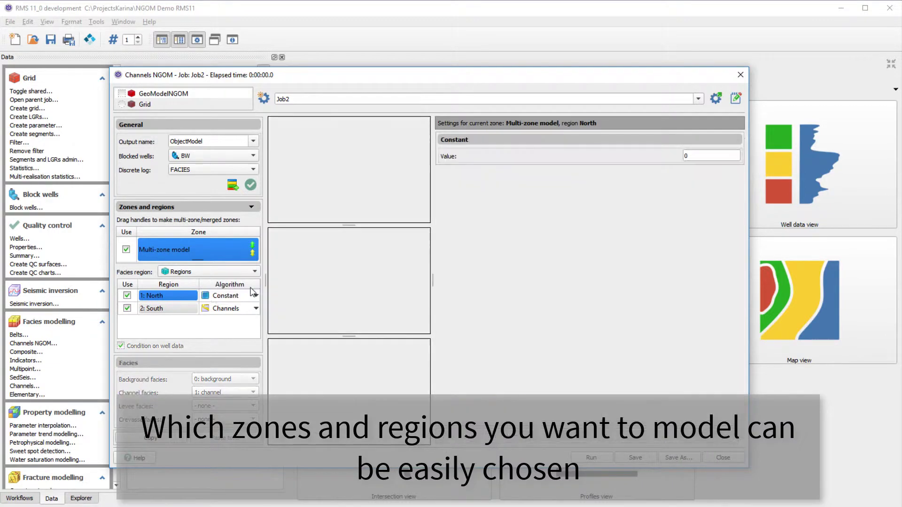
{"action": "left_click", "coordinate": [178, 313]}
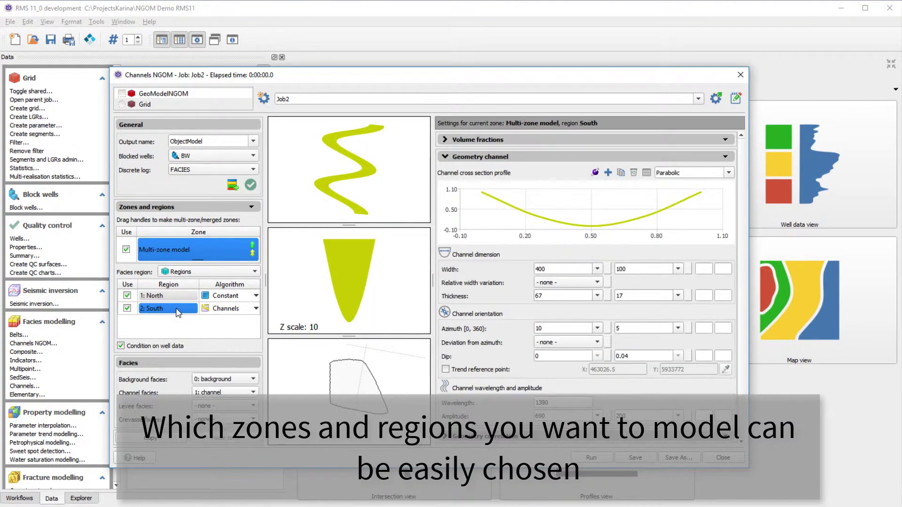
{"action": "left_click", "coordinate": [184, 273]}
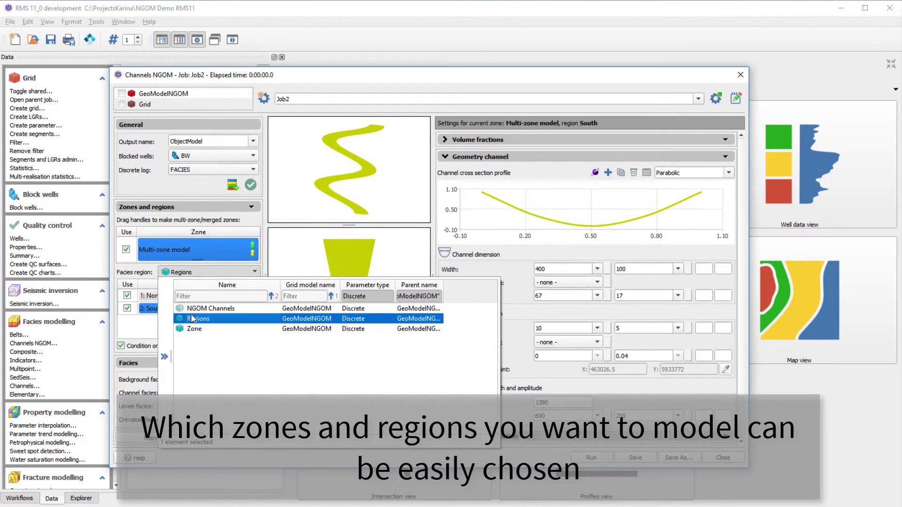
{"action": "key", "text": "Escape"}
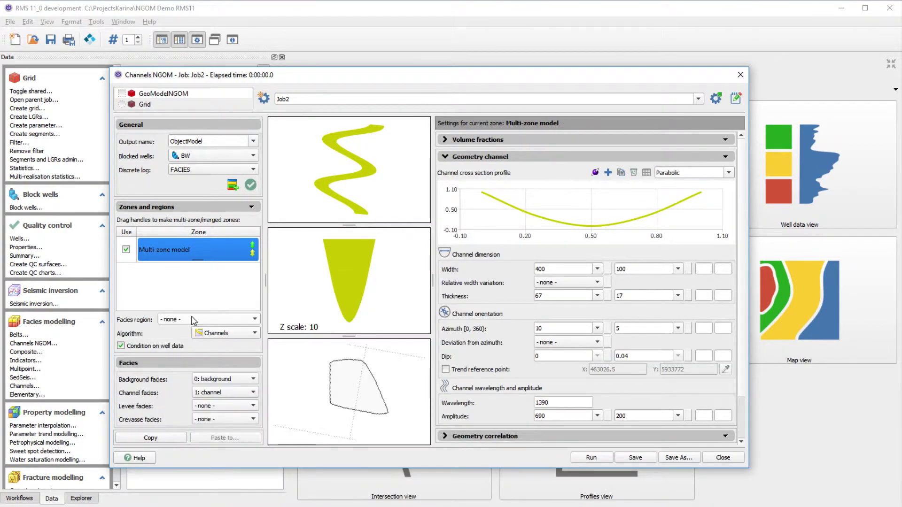
Step: For the Multi-zone model, set levee facies to 2: levee and crevasse facies to 3: crevasse
{"action": "left_click", "coordinate": [182, 250]}
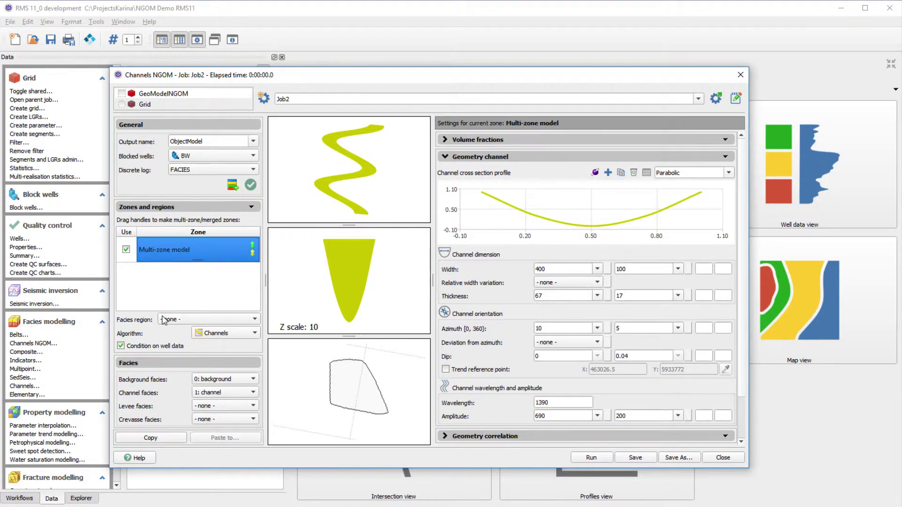
{"action": "left_click", "coordinate": [253, 407]}
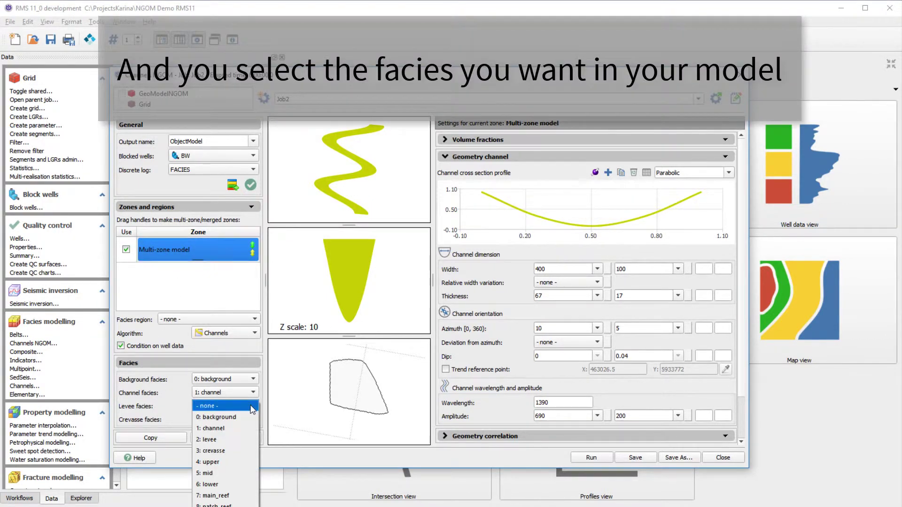
{"action": "left_click", "coordinate": [242, 440]}
{"action": "left_click", "coordinate": [240, 419]}
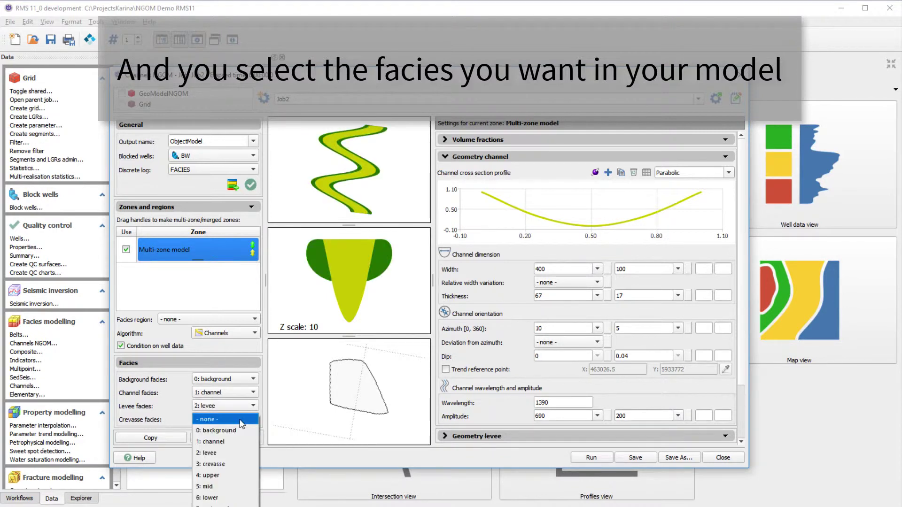
{"action": "left_click", "coordinate": [229, 466]}
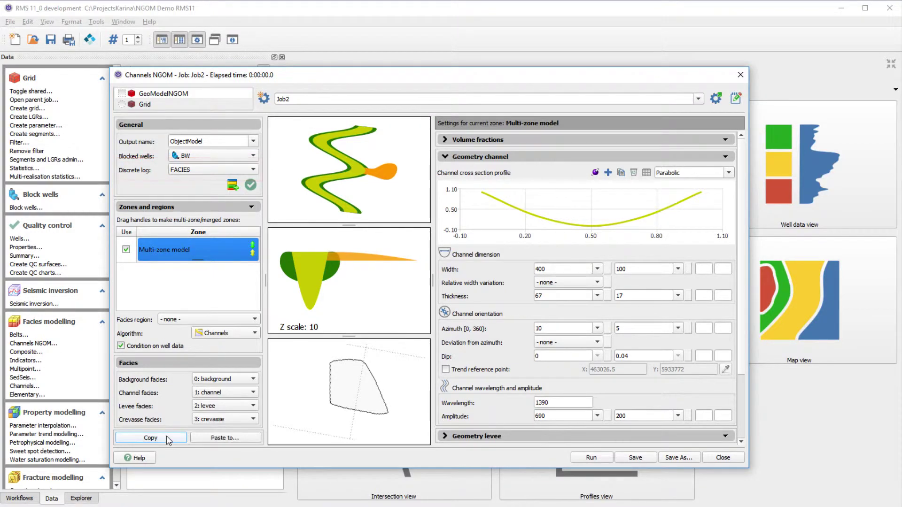
{"action": "left_click", "coordinate": [230, 438]}
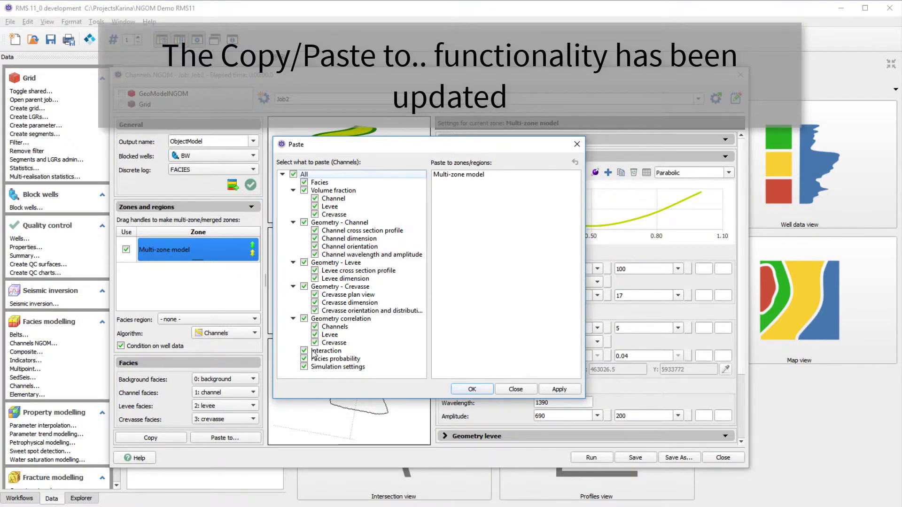
{"action": "left_click", "coordinate": [469, 176]}
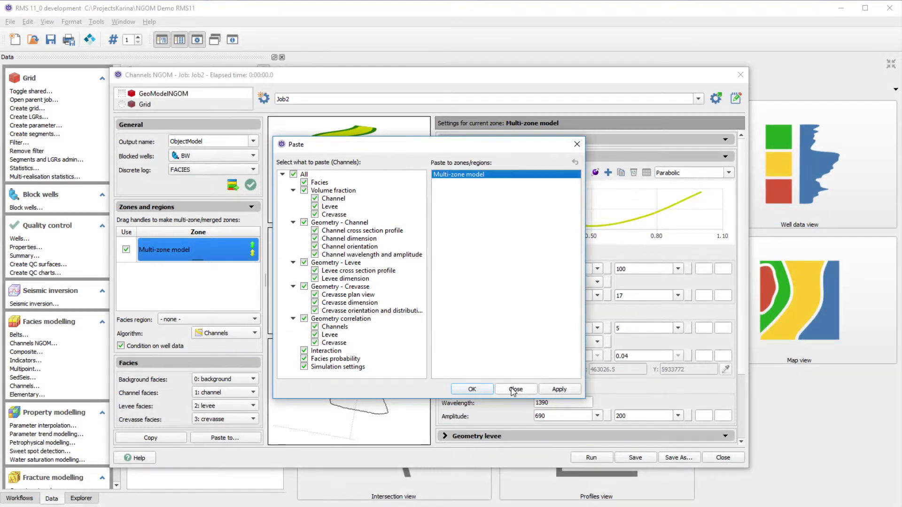
{"action": "left_click", "coordinate": [515, 390]}
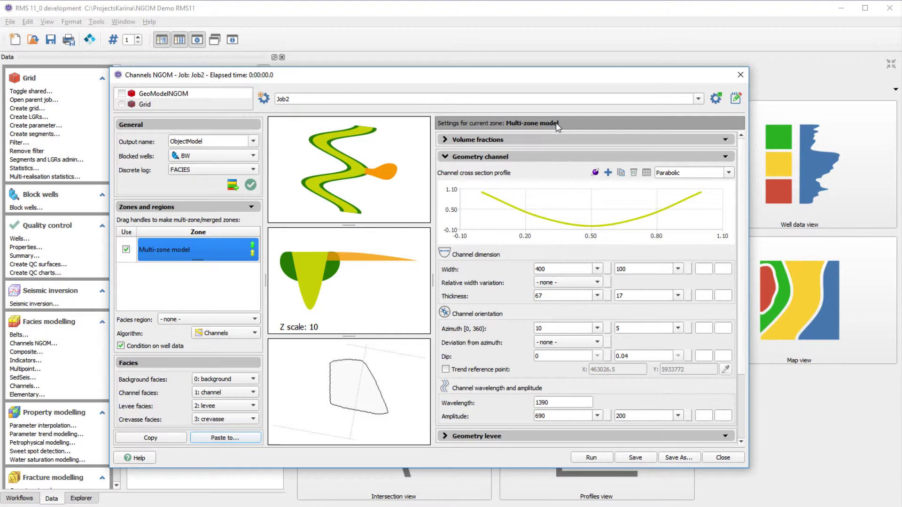
Step: Take the channel volume fraction from a 1D trend using GeoModelNGOM_BW_FACIES
{"action": "left_click", "coordinate": [446, 140]}
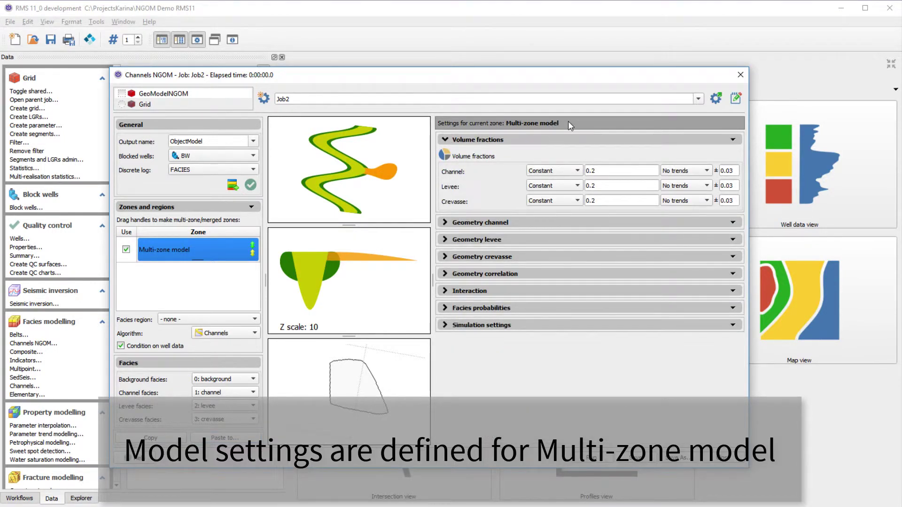
{"action": "left_click", "coordinate": [563, 171]}
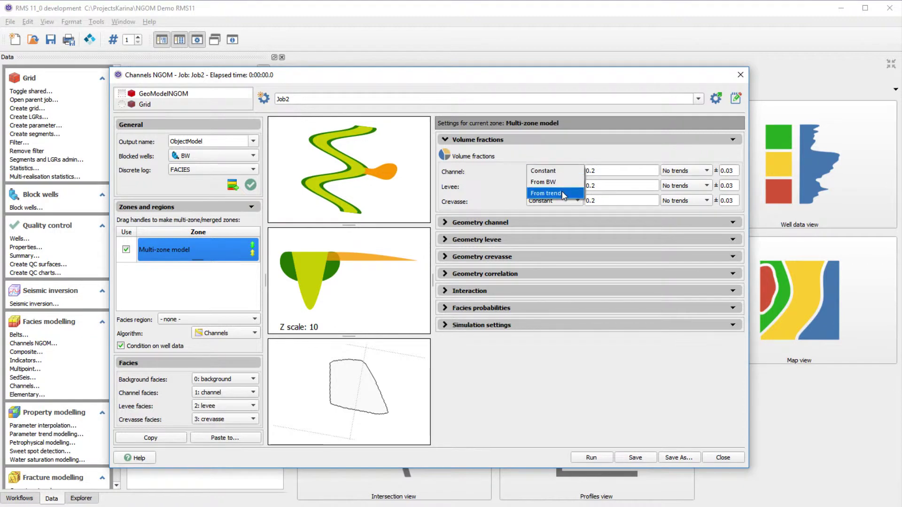
{"action": "key", "text": "Escape"}
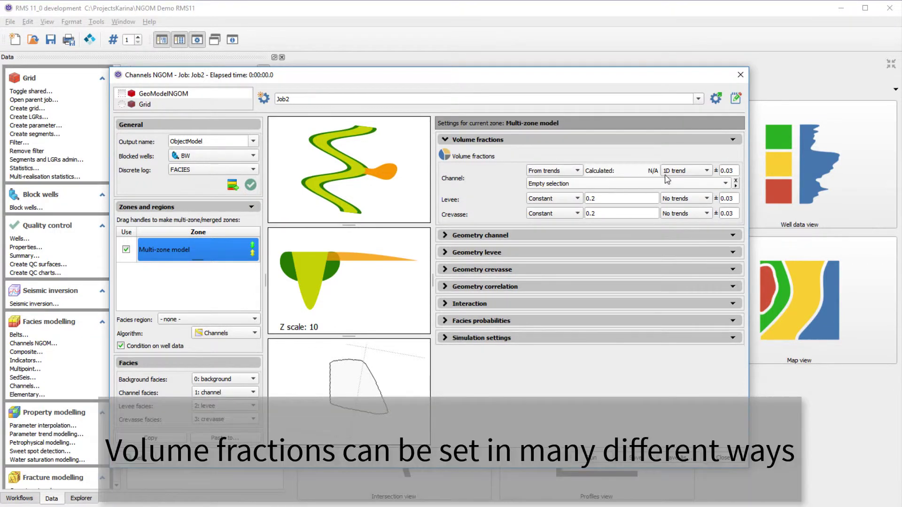
{"action": "left_click", "coordinate": [686, 170]}
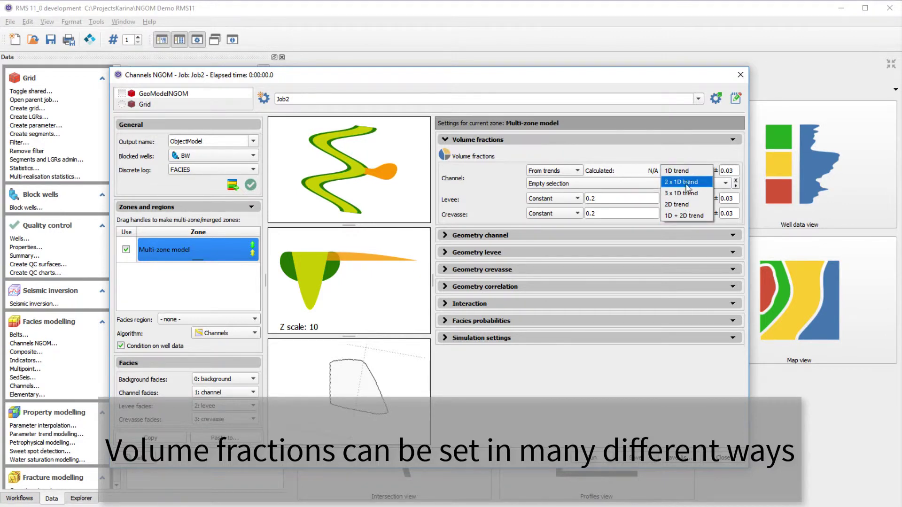
{"action": "left_click", "coordinate": [687, 172]}
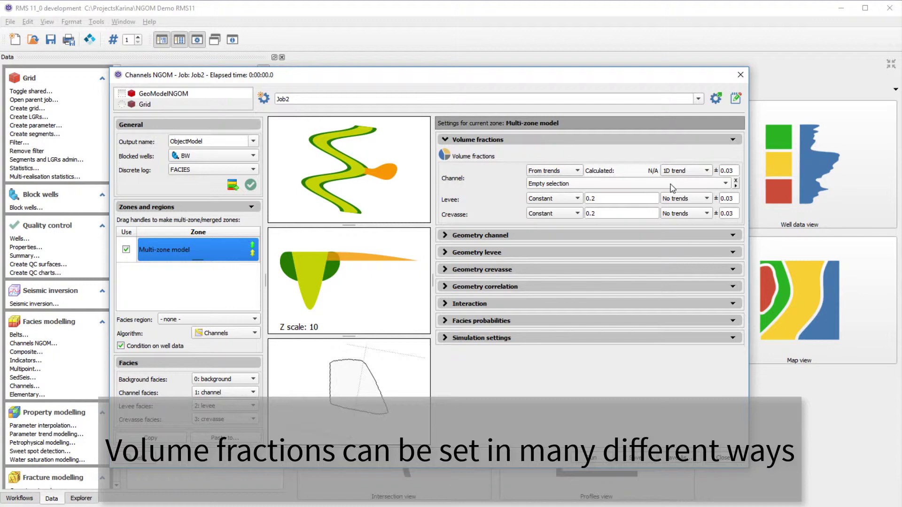
{"action": "left_click", "coordinate": [674, 184]}
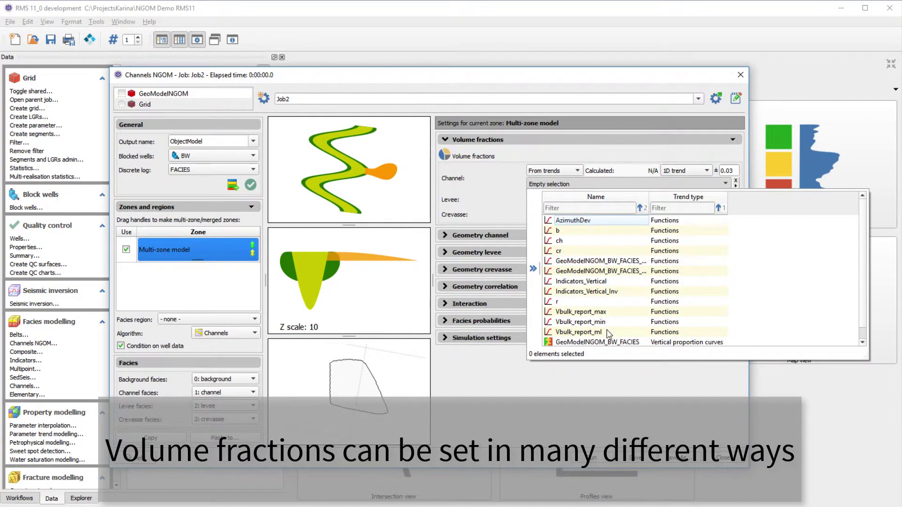
{"action": "left_click", "coordinate": [609, 344]}
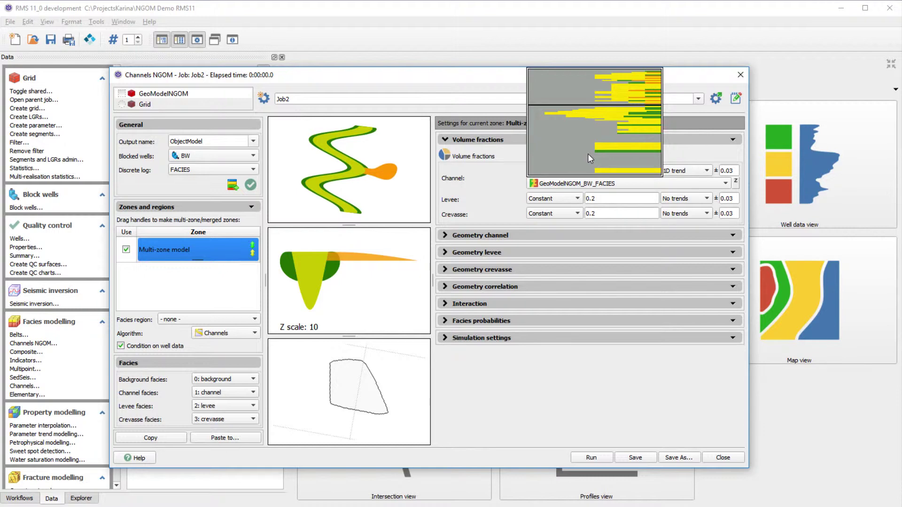
Step: Derive the levee fraction from geometry and set the crevasse fraction to constant 0.08
{"action": "left_click", "coordinate": [567, 200]}
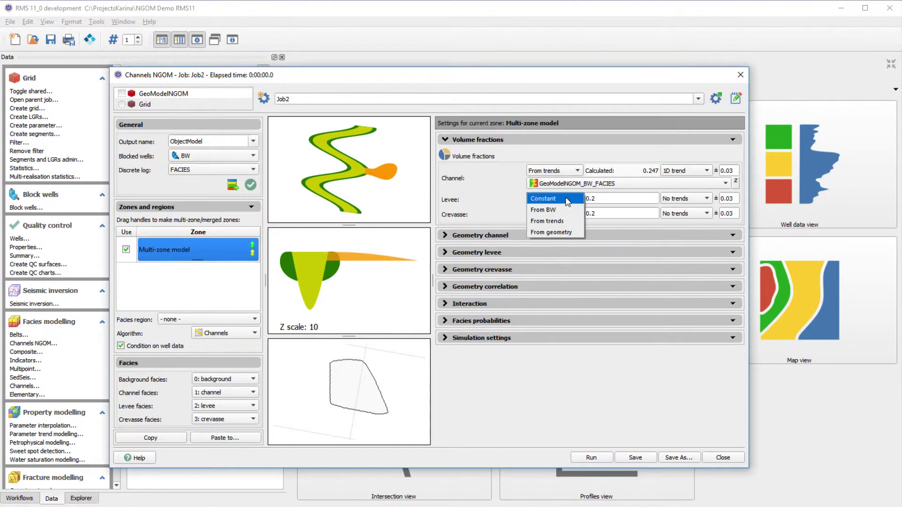
{"action": "left_click", "coordinate": [561, 232]}
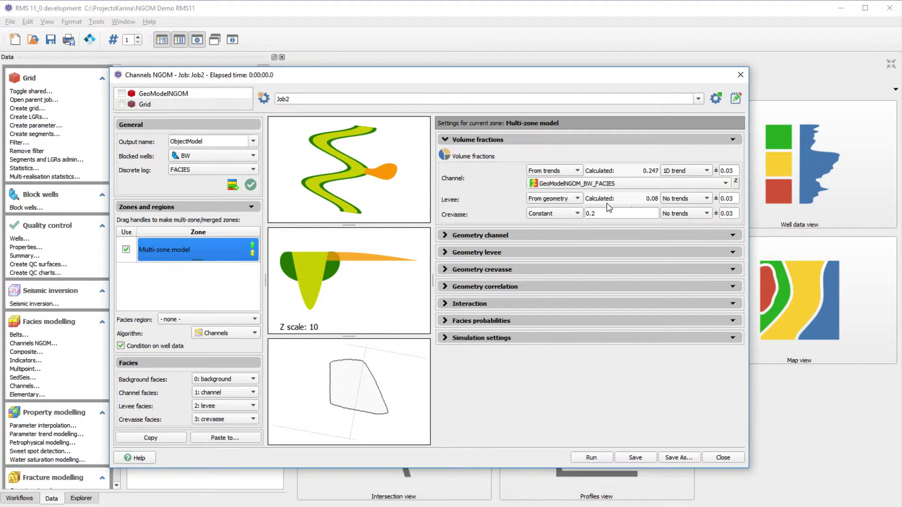
{"action": "left_click", "coordinate": [568, 217]}
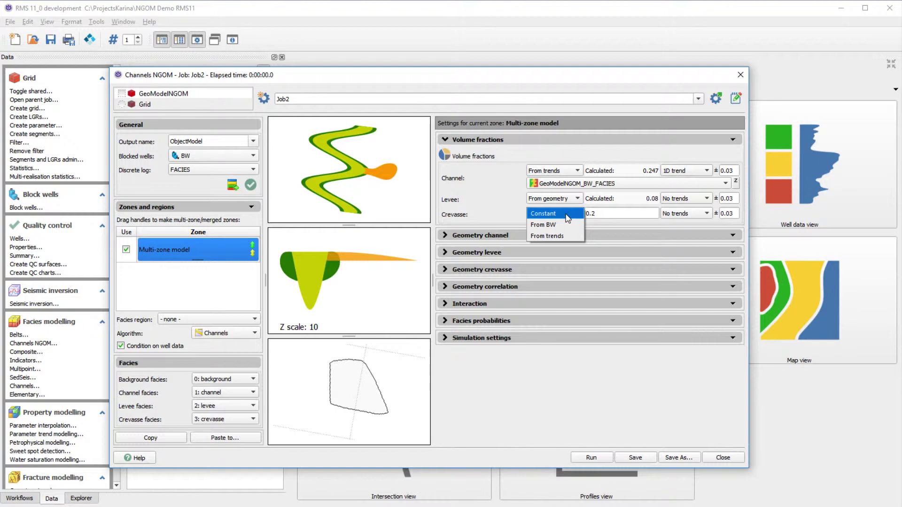
{"action": "left_click", "coordinate": [568, 217]}
{"action": "left_click", "coordinate": [598, 215]}
{"action": "left_click_drag", "start_coordinate": [599, 215], "coordinate": [594, 215]}
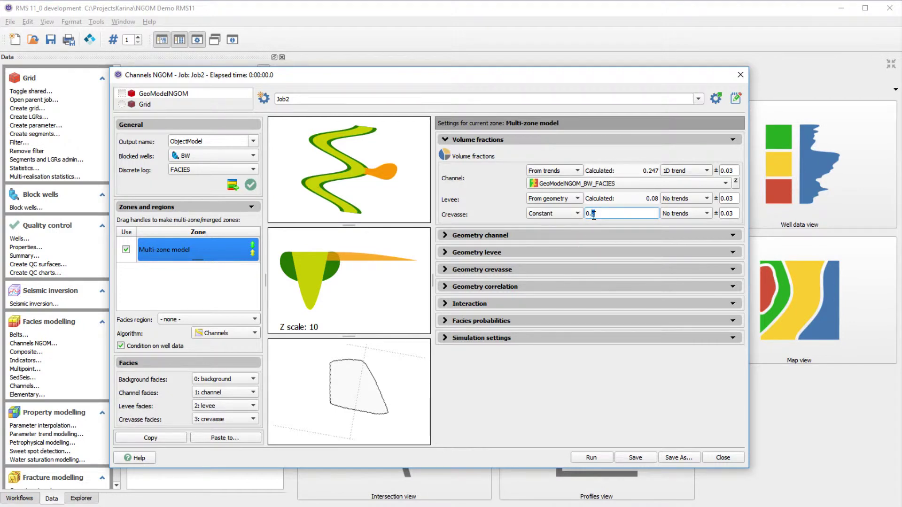
{"action": "type", "text": "1"}
{"action": "key", "text": "BackSpace"}
{"action": "type", "text": "08"}
Step: Set channel width mean 450 and thickness mean 15 with standard deviation 5
{"action": "left_click", "coordinate": [446, 233]}
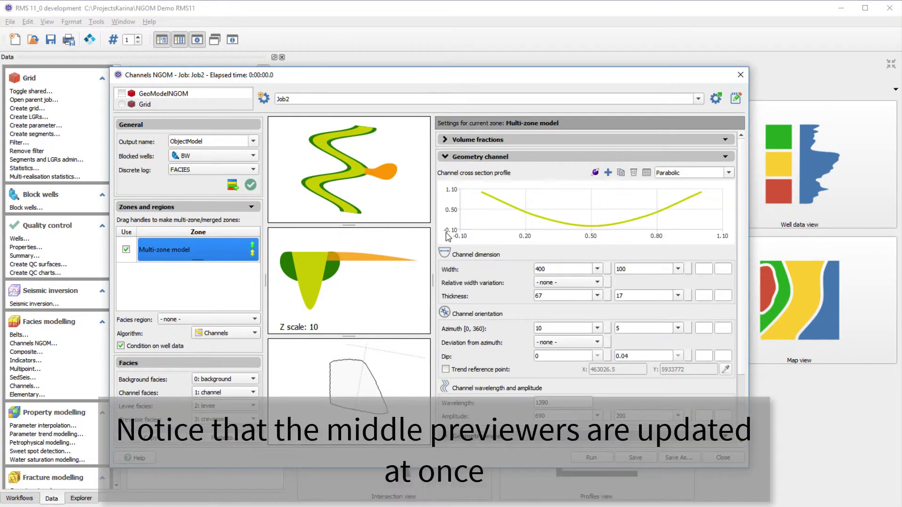
{"action": "left_click_drag", "start_coordinate": [546, 268], "coordinate": [539, 270]}
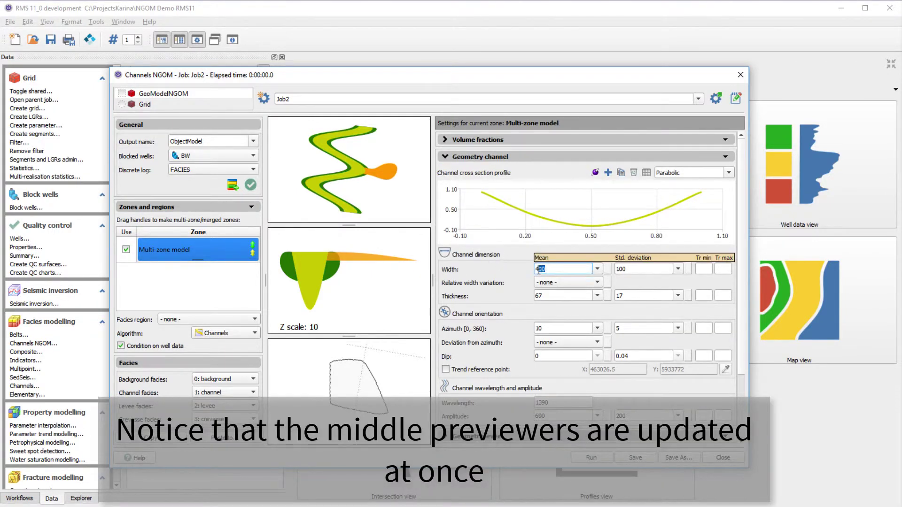
{"action": "type", "text": "50"}
{"action": "key", "text": "Return"}
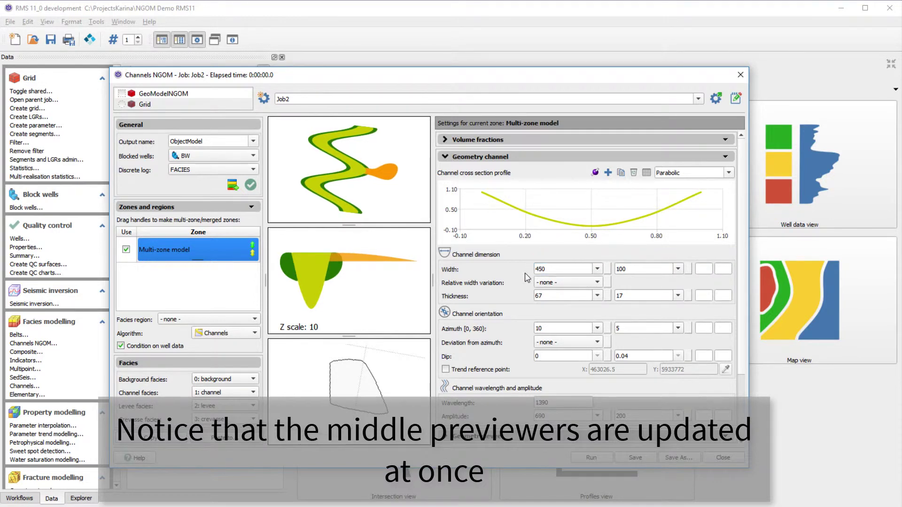
{"action": "left_click_drag", "start_coordinate": [547, 295], "coordinate": [511, 297]}
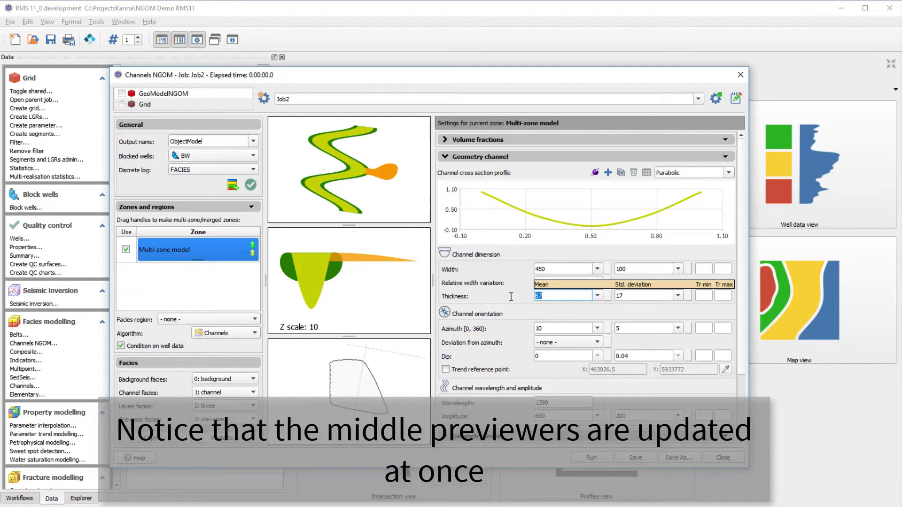
{"action": "type", "text": "15"}
{"action": "key", "text": "Return"}
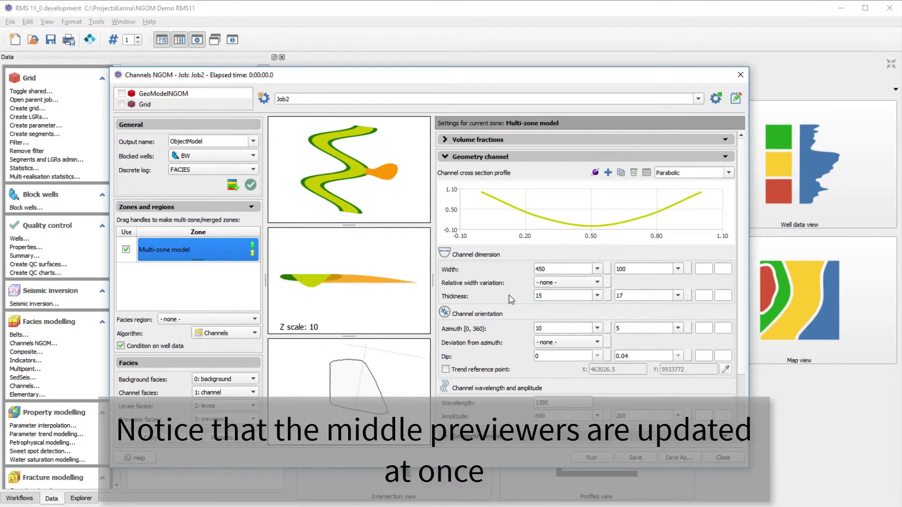
{"action": "left_click", "coordinate": [630, 296]}
{"action": "double_click", "coordinate": [630, 296]}
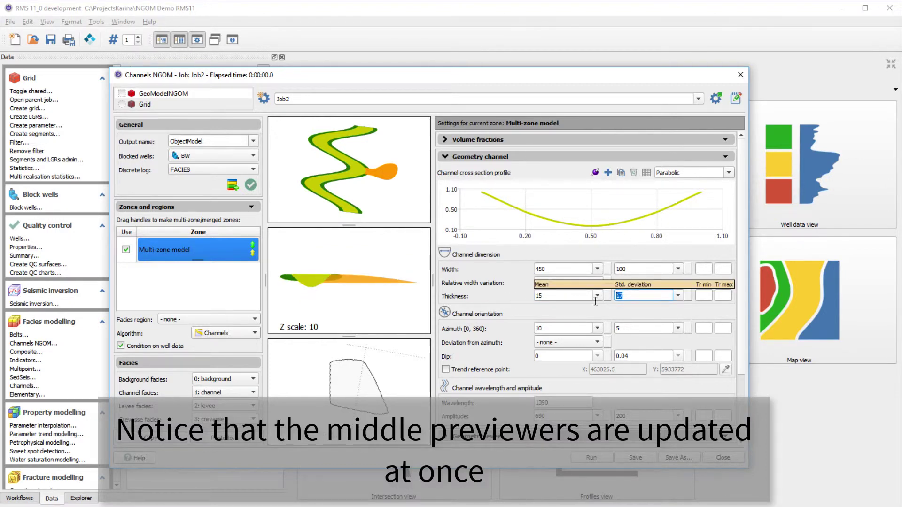
{"action": "type", "text": "5"}
{"action": "key", "text": "Return"}
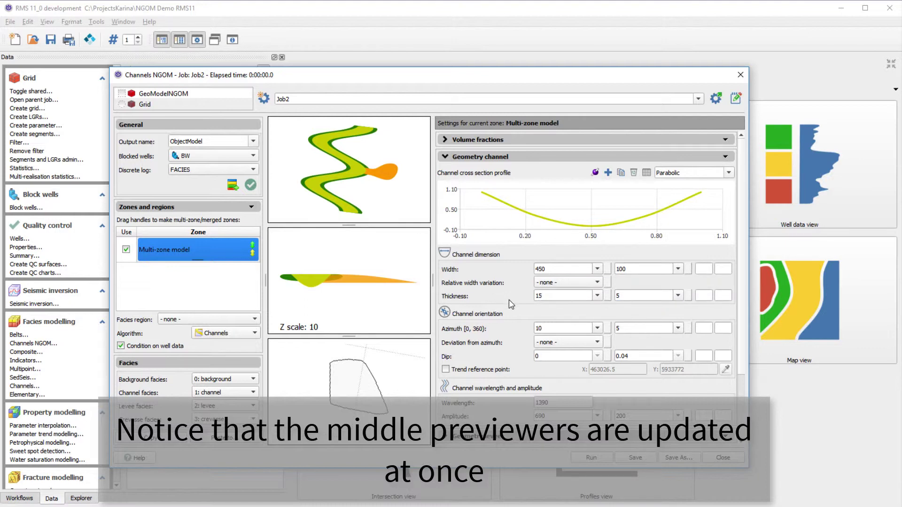
Step: Set the channel azimuth mean to 340 degrees
{"action": "double_click", "coordinate": [550, 328]}
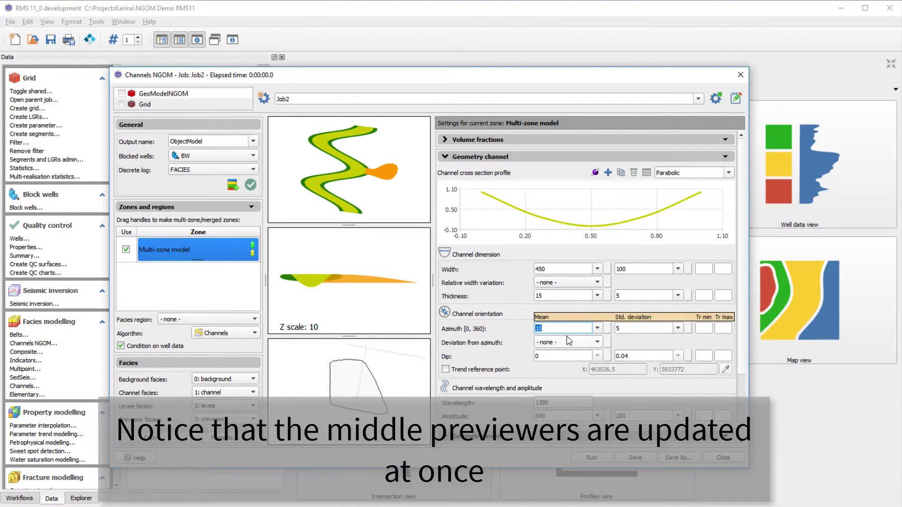
{"action": "type", "text": "340"}
{"action": "key", "text": "Return"}
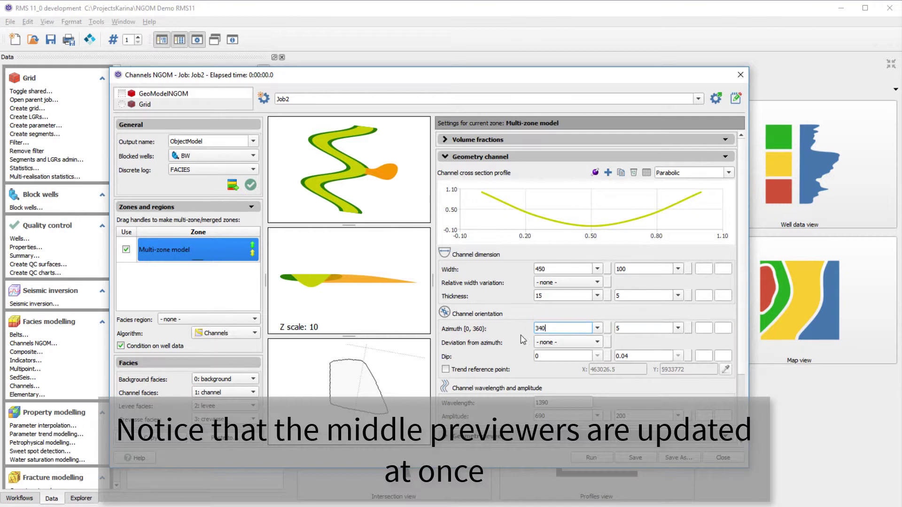
{"action": "left_click", "coordinate": [708, 328]}
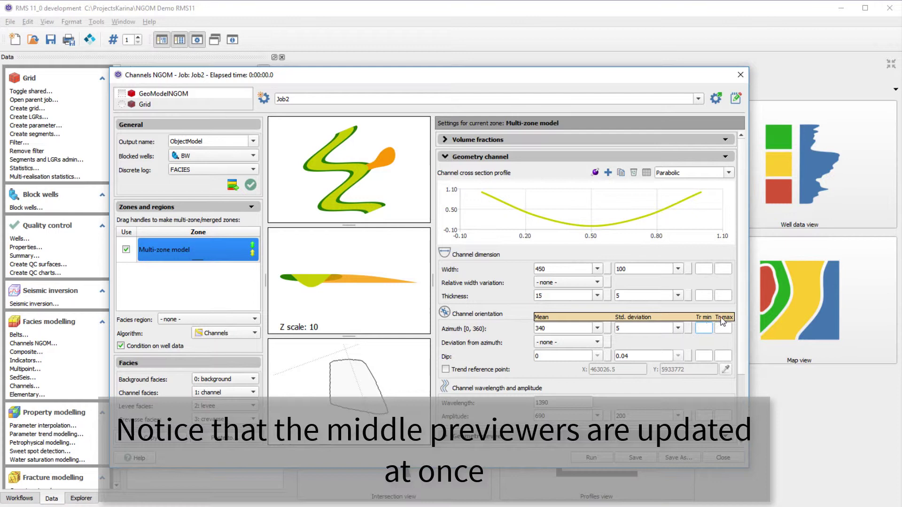
Step: Use AzimuthDev for deviation from azimuth, with wavelength 2000 and amplitude 300
{"action": "left_click", "coordinate": [550, 347]}
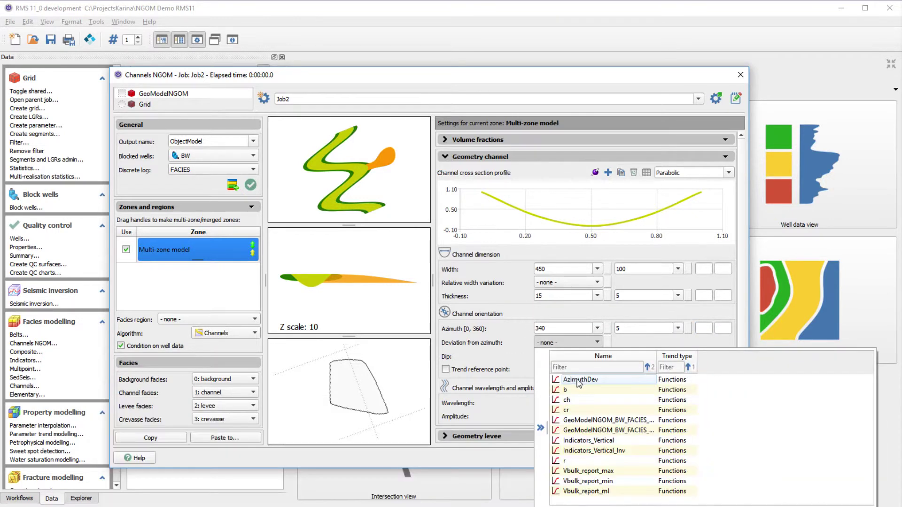
{"action": "left_click", "coordinate": [581, 381]}
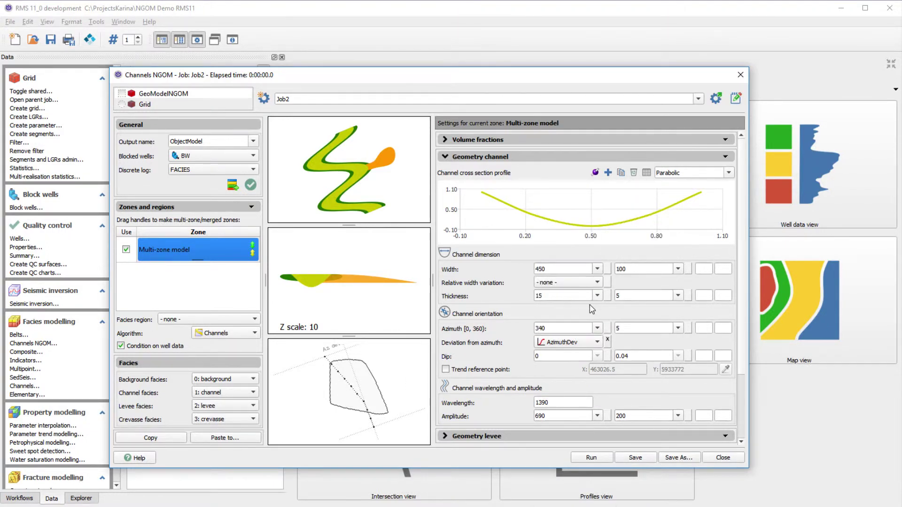
{"action": "scroll", "coordinate": [536, 376], "scroll_direction": "down", "scroll_amount": 2}
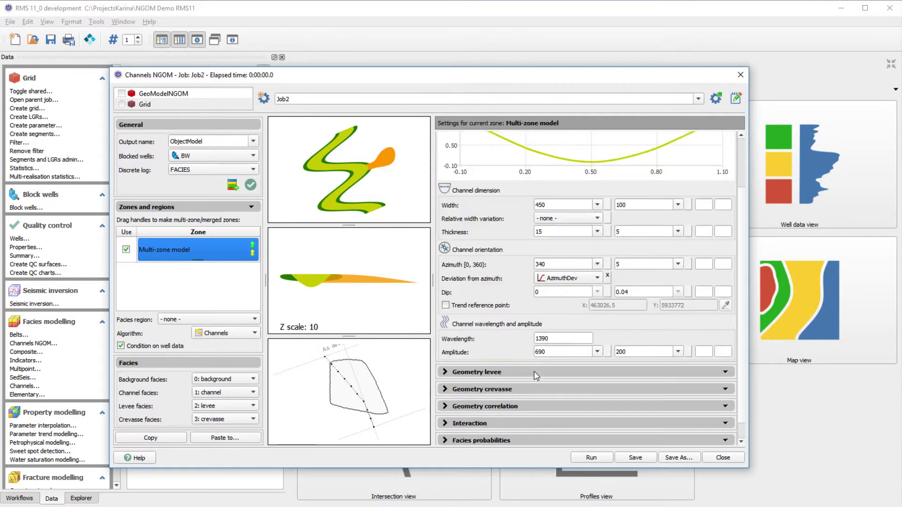
{"action": "double_click", "coordinate": [535, 339]}
{"action": "type", "text": "2000"}
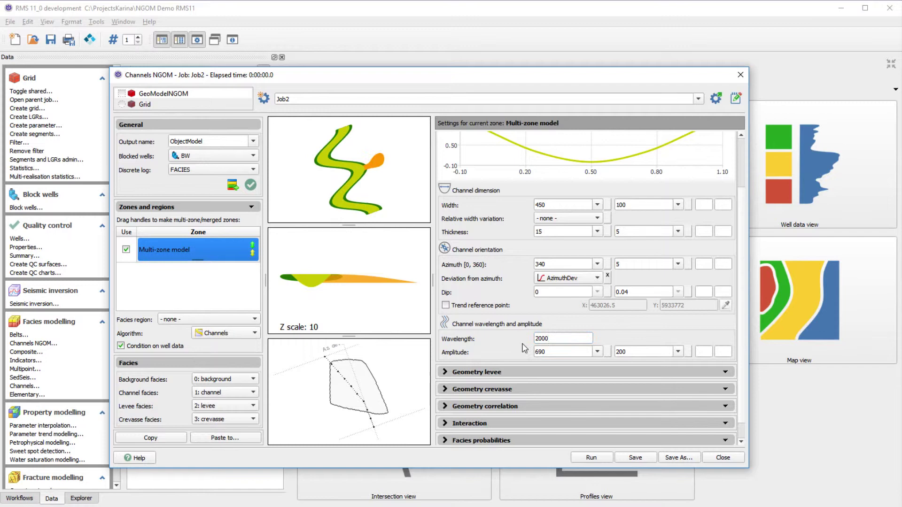
{"action": "key", "text": "Tab"}
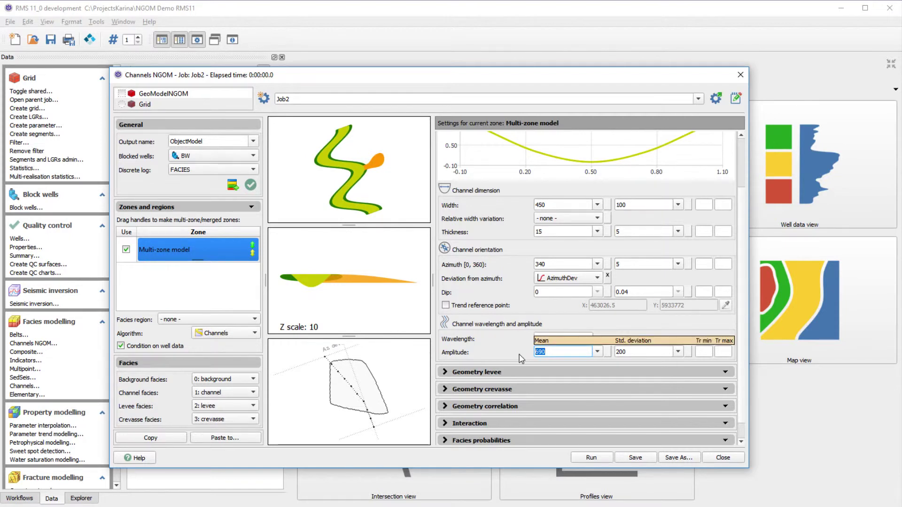
{"action": "type", "text": "300"}
{"action": "key", "text": "Return"}
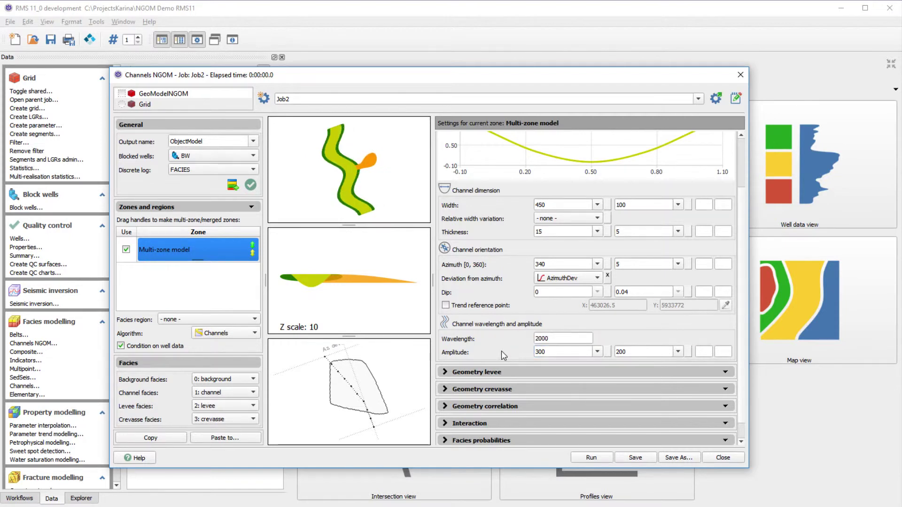
{"action": "left_click", "coordinate": [445, 372]}
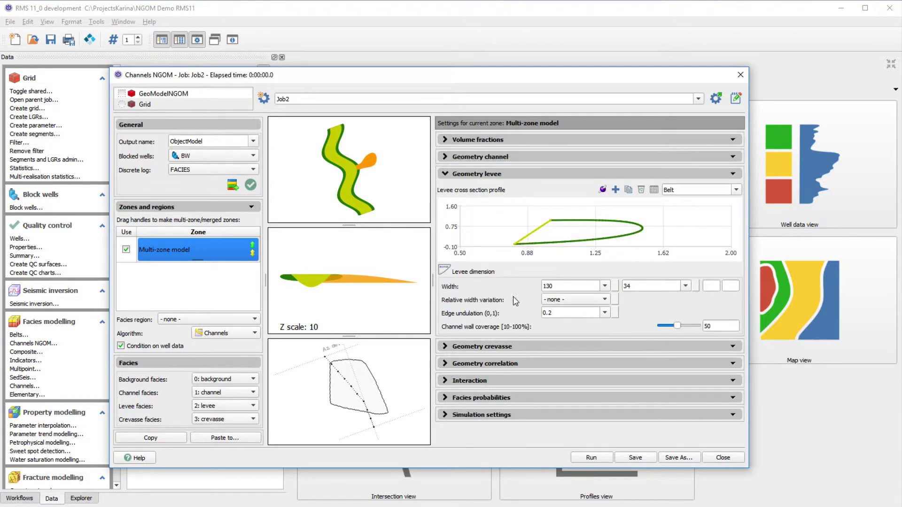
Step: Edit the levee cross-section profile, moving its upper-right point further left
{"action": "left_click", "coordinate": [603, 189]}
{"action": "left_click", "coordinate": [464, 283]}
{"action": "mouse_move", "coordinate": [626, 222]}
{"action": "left_mouse_down"}
{"action": "mouse_move", "coordinate": [583, 218]}
{"action": "mouse_move", "coordinate": [628, 219]}
{"action": "mouse_move", "coordinate": [596, 224]}
{"action": "mouse_move", "coordinate": [610, 218]}
{"action": "left_mouse_up"}
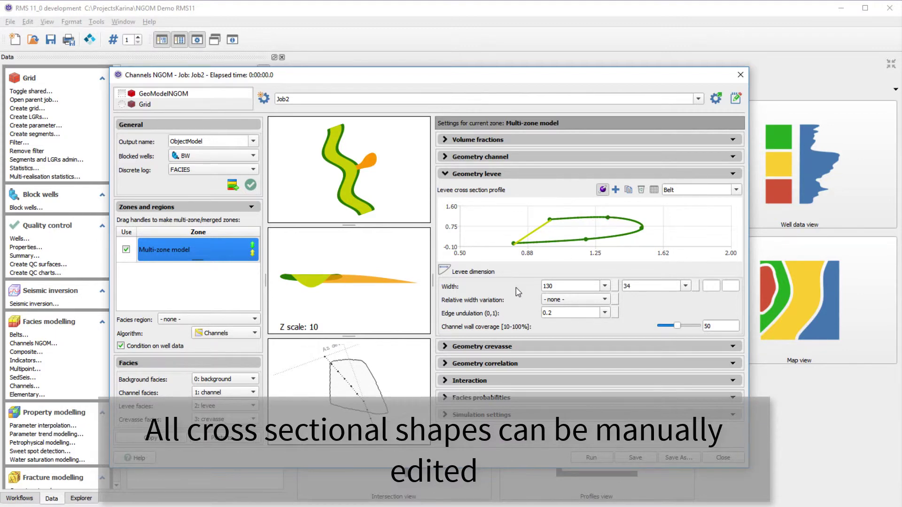
{"action": "left_click", "coordinate": [444, 347]}
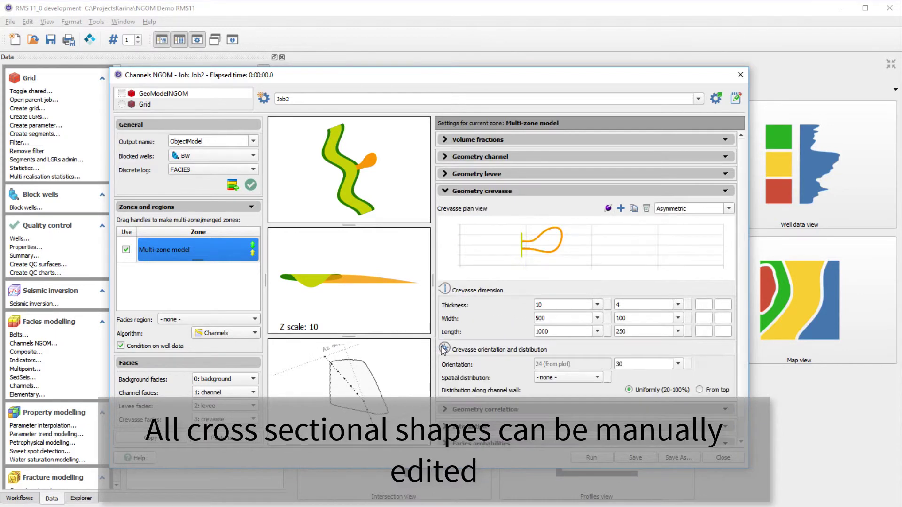
Step: Set crevasse thickness mean 5, standard deviation 3, and distribute crevasses from top
{"action": "left_click", "coordinate": [549, 304]}
{"action": "type", "text": "5"}
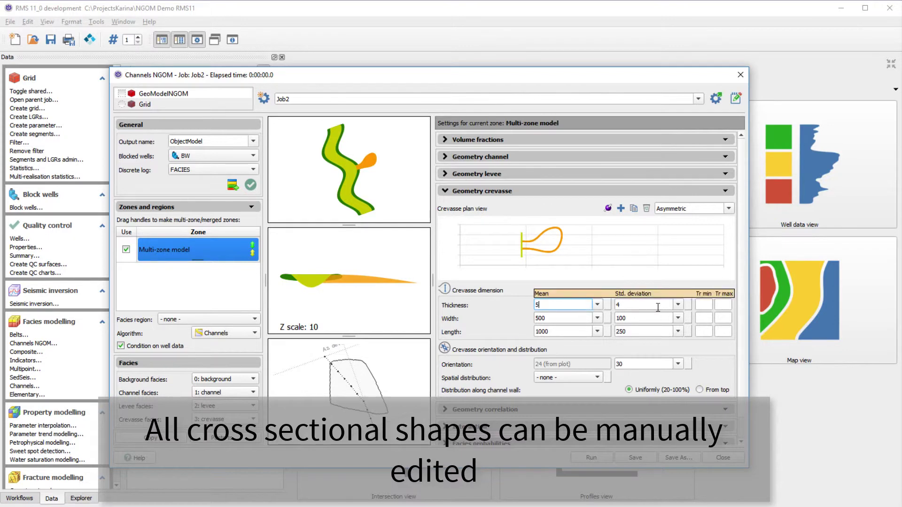
{"action": "left_click", "coordinate": [658, 307]}
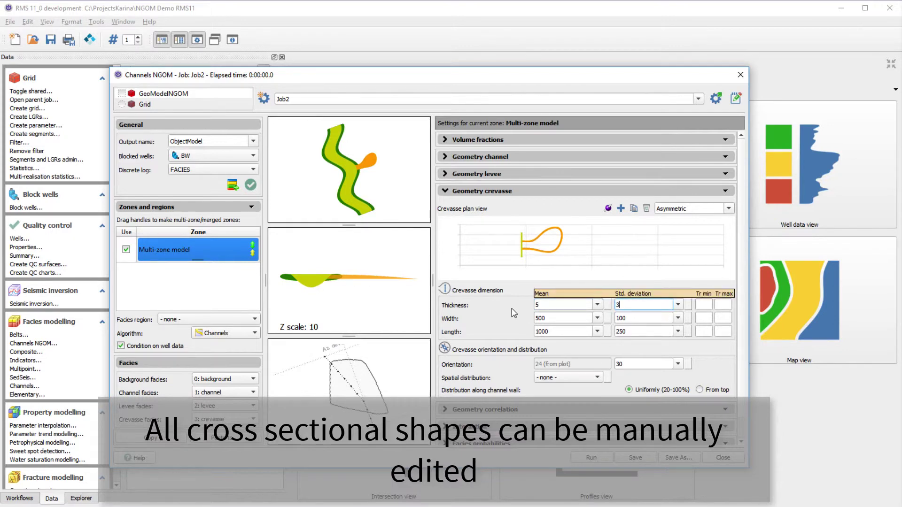
{"action": "key", "text": "Return"}
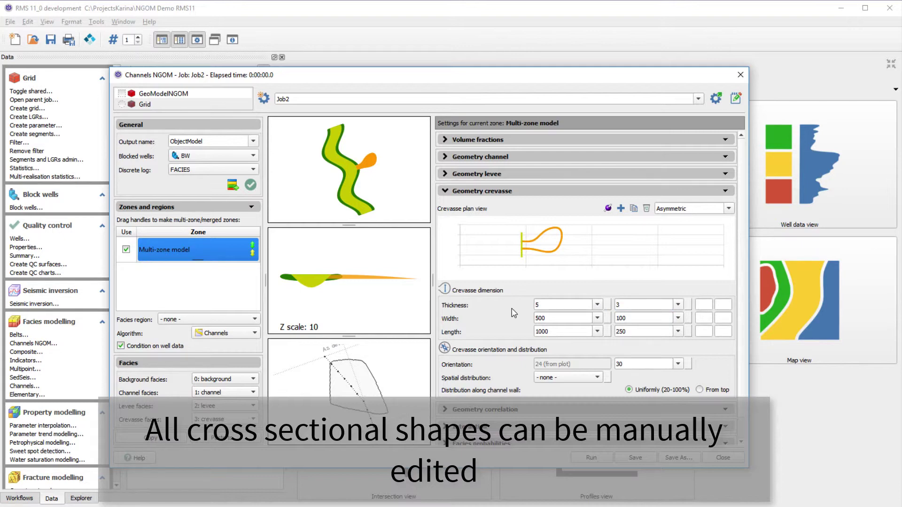
{"action": "left_click", "coordinate": [700, 390]}
{"action": "scroll", "coordinate": [485, 373], "scroll_direction": "down", "scroll_amount": 1}
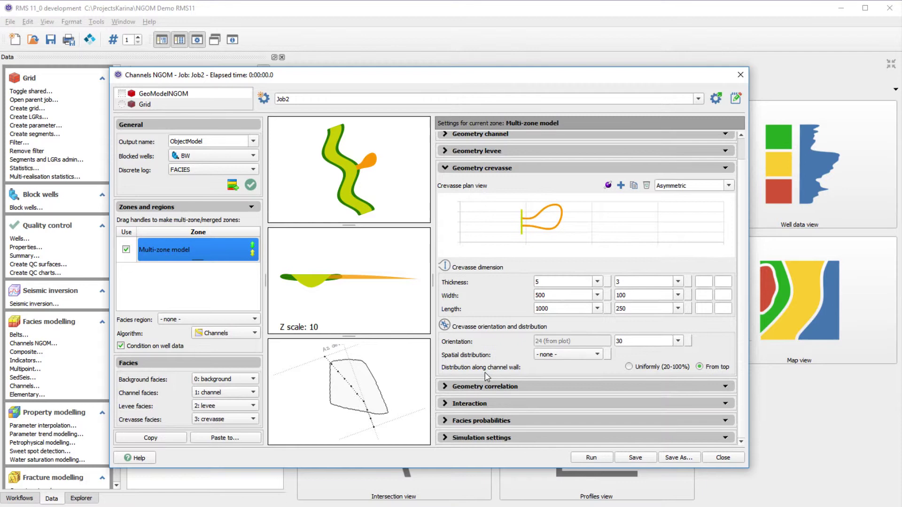
Step: Lower the levee thickness–channel thickness correlation slider to 0.482
{"action": "left_click", "coordinate": [443, 387]}
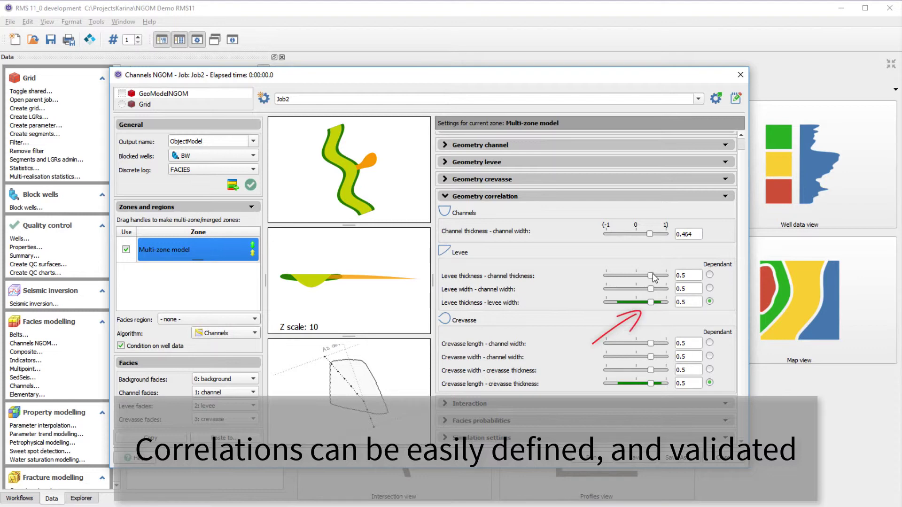
{"action": "mouse_move", "coordinate": [653, 276]}
{"action": "left_mouse_down"}
{"action": "mouse_move", "coordinate": [599, 277]}
{"action": "mouse_move", "coordinate": [652, 280]}
{"action": "left_mouse_up"}
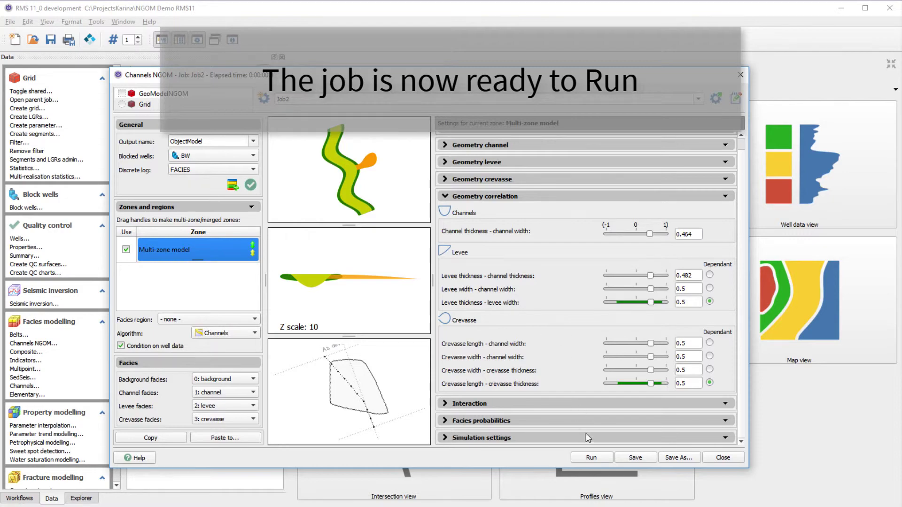
Step: Run the Channels NGOM job to generate the channel, levee and crevasse facies model
{"action": "left_click", "coordinate": [591, 458]}
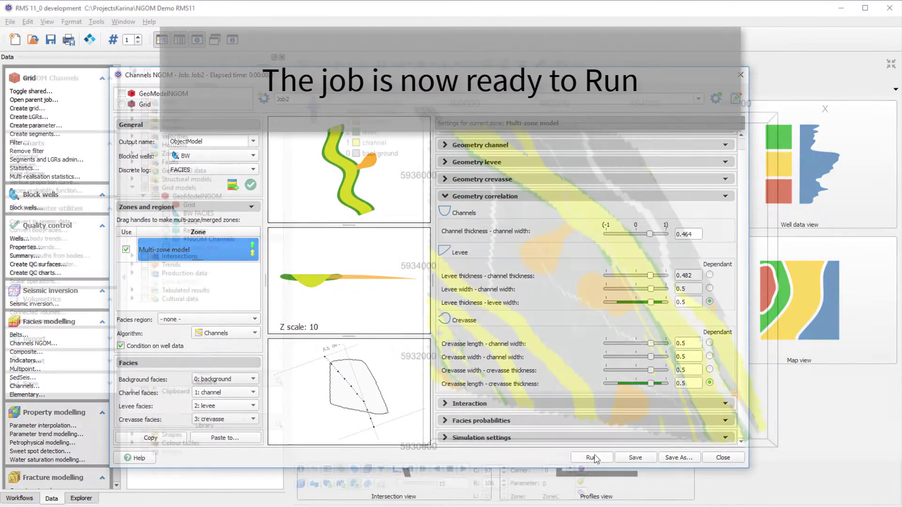